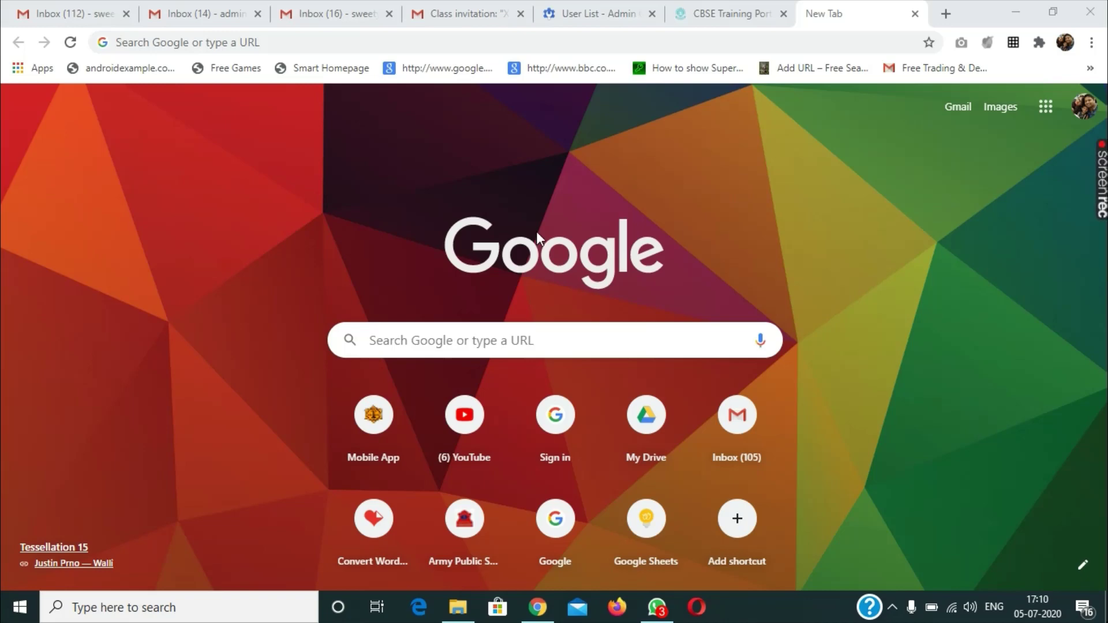
Step: Load classroom.google.com in Chrome to show the account's five class cards
{"action": "left_click", "coordinate": [351, 46]}
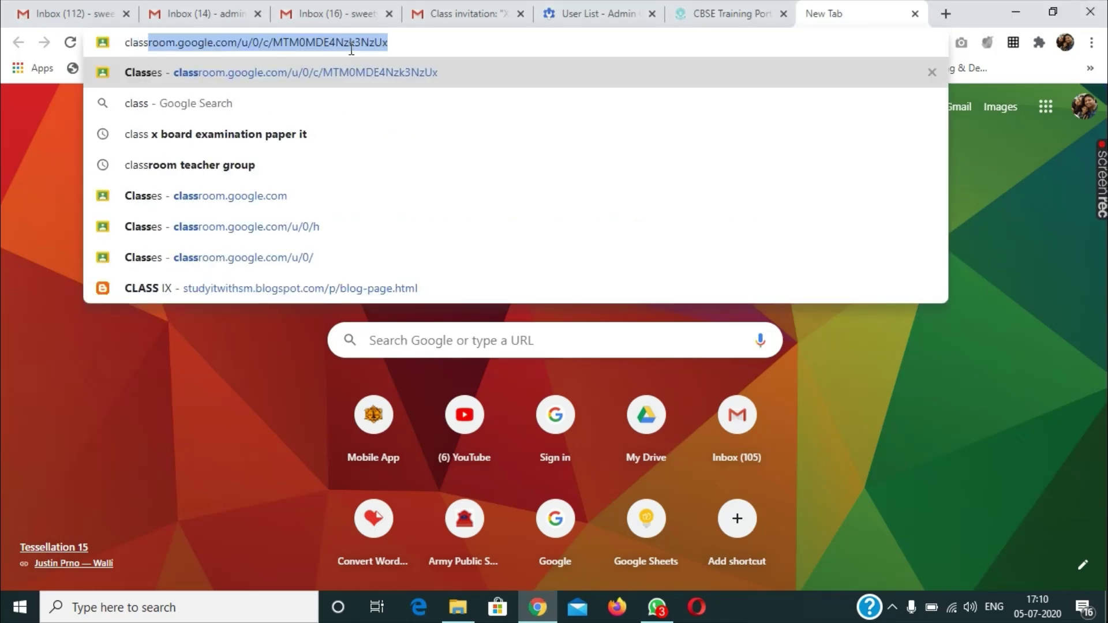
{"action": "key", "text": "Right"}
{"action": "key", "text": "BackSpace"}
{"action": "key", "text": "BackSpace"}
{"action": "key", "text": "BackSpace"}
{"action": "key", "text": "BackSpace"}
{"action": "key", "text": "BackSpace"}
{"action": "key", "text": "BackSpace"}
{"action": "key", "text": "BackSpace"}
{"action": "key", "text": "BackSpace"}
{"action": "key", "text": "BackSpace"}
{"action": "key", "text": "BackSpace"}
{"action": "key", "text": "BackSpace"}
{"action": "key", "text": "BackSpace"}
{"action": "key", "text": "BackSpace"}
{"action": "key", "text": "BackSpace"}
{"action": "key", "text": "BackSpace"}
{"action": "key", "text": "BackSpace"}
{"action": "key", "text": "BackSpace"}
{"action": "key", "text": "BackSpace"}
{"action": "key", "text": "BackSpace"}
{"action": "key", "text": "BackSpace"}
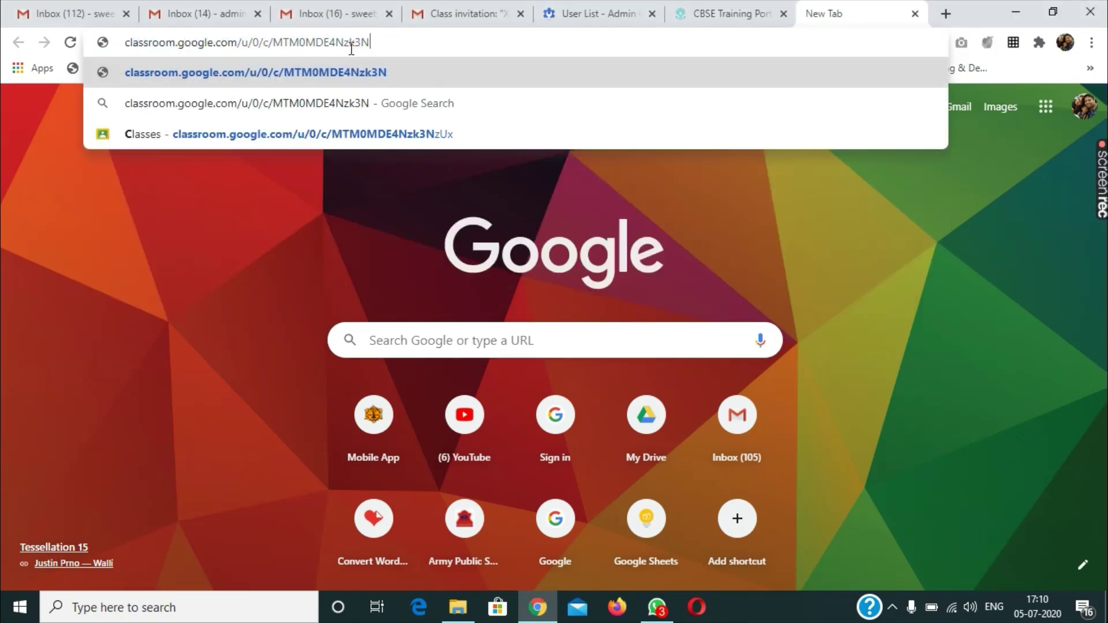
{"action": "key", "text": "Return"}
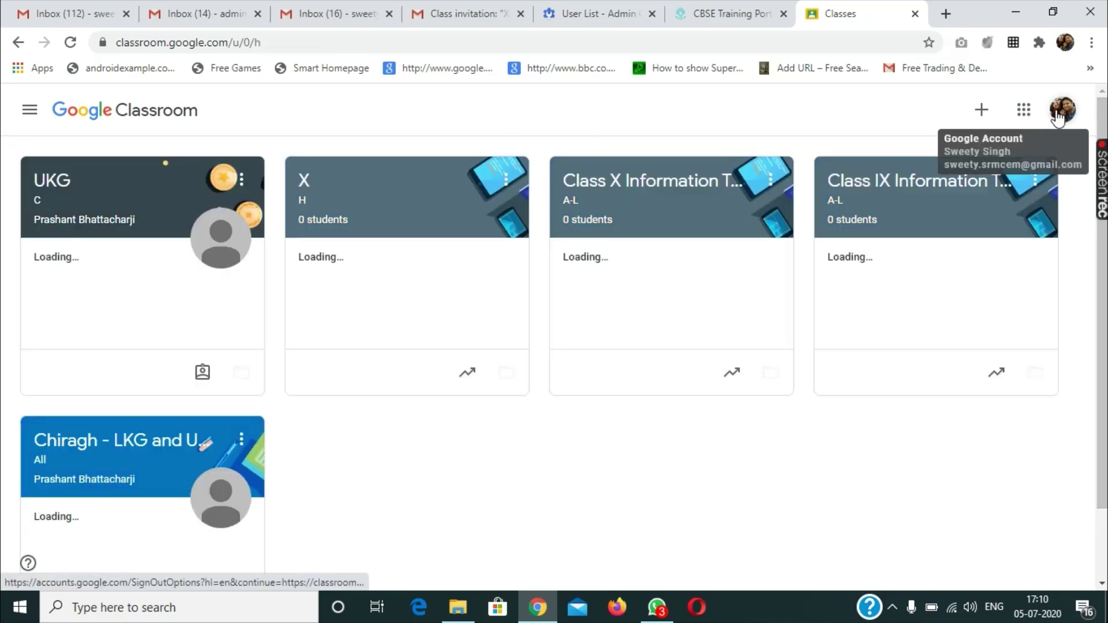
Step: Bring up the signed-in accounts list and scroll to the add-another-account option
{"action": "left_click", "coordinate": [1060, 110]}
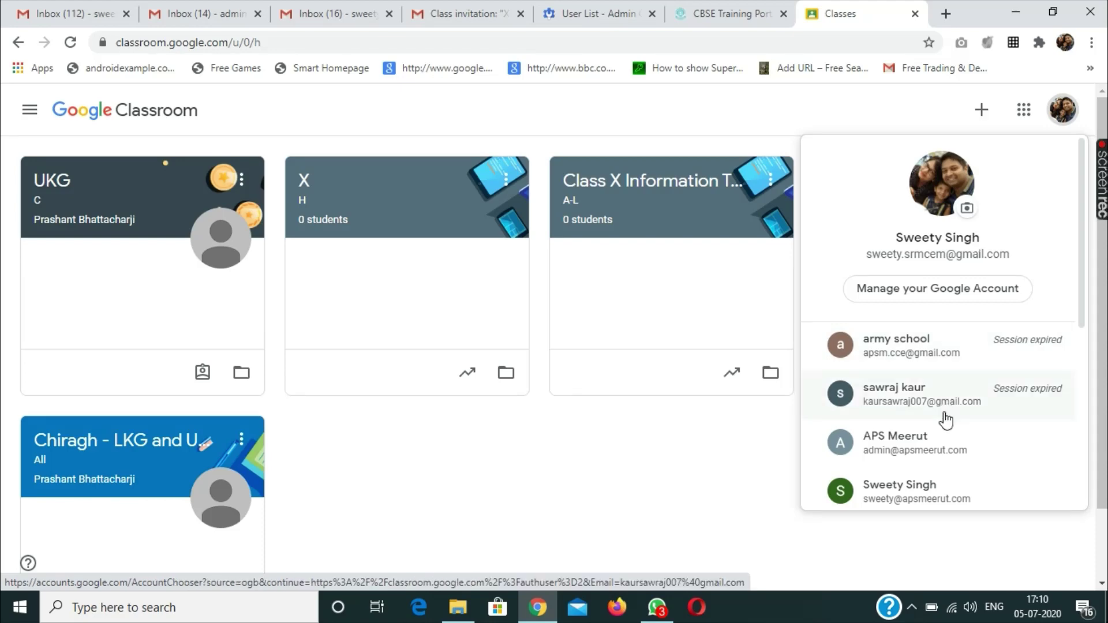
{"action": "scroll", "coordinate": [875, 421], "scroll_direction": "down", "scroll_amount": 5}
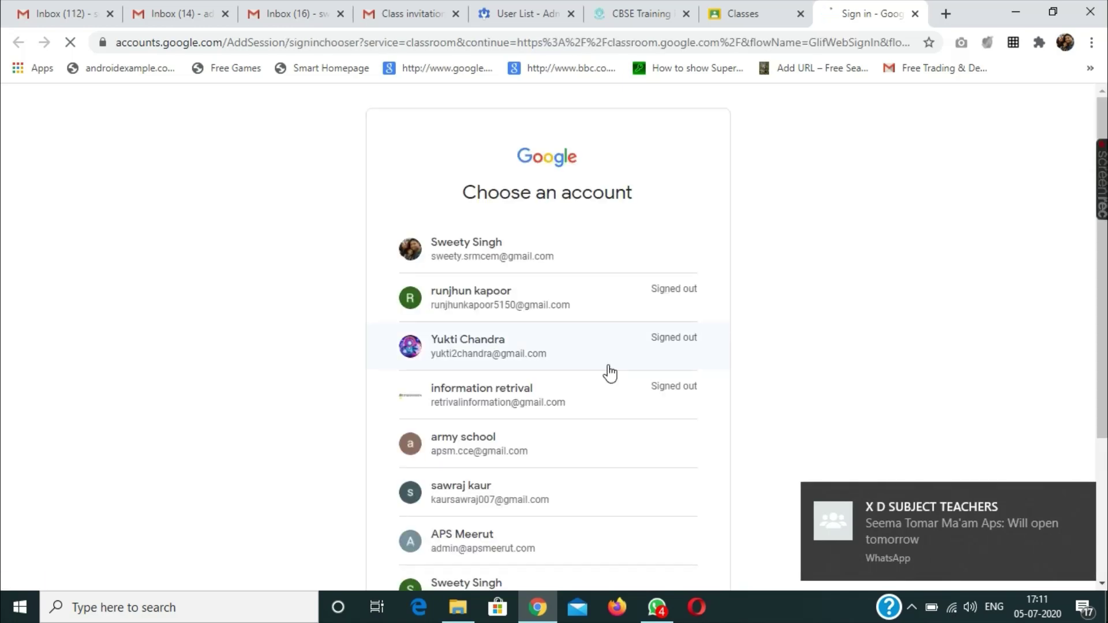
{"action": "scroll", "coordinate": [610, 374], "scroll_direction": "down", "scroll_amount": 3}
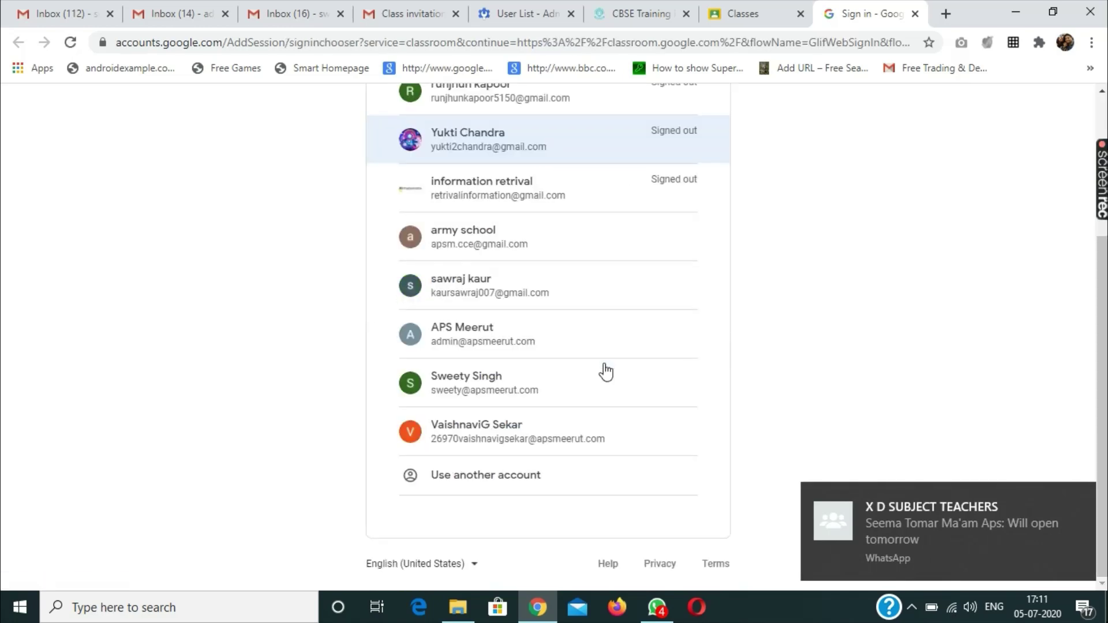
Step: Choose Use another account and enter the student's school e-mail instead of the pre-filled one
{"action": "left_click", "coordinate": [477, 481]}
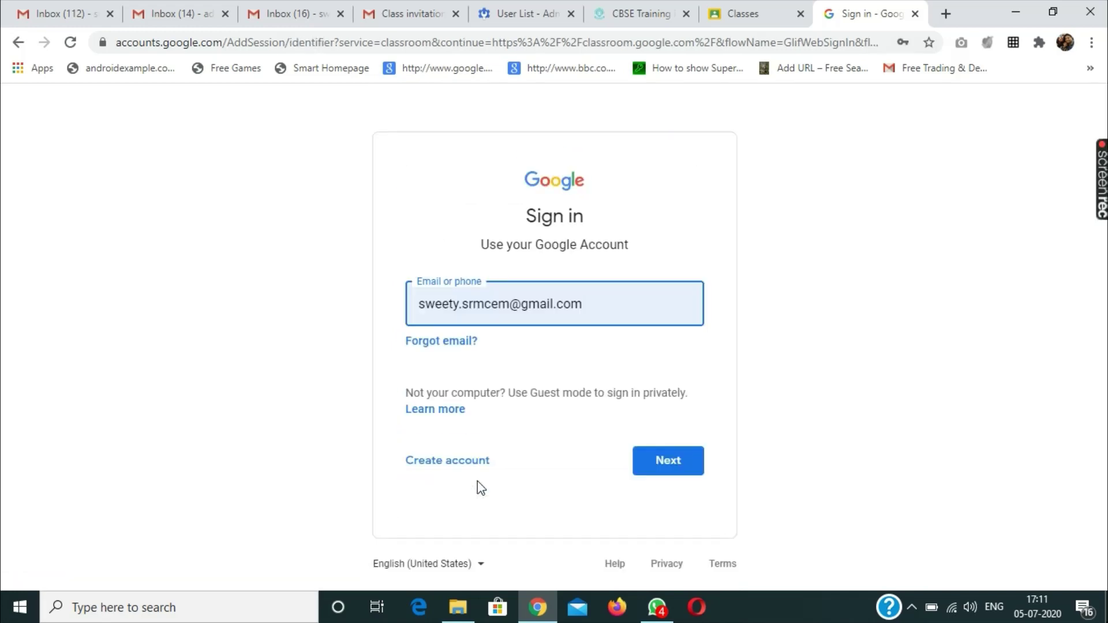
{"action": "key", "text": "BackSpace"}
{"action": "key", "text": "BackSpace"}
{"action": "key", "text": "BackSpace"}
{"action": "key", "text": "BackSpace"}
{"action": "key", "text": "BackSpace"}
{"action": "key", "text": "BackSpace"}
{"action": "key", "text": "BackSpace"}
{"action": "key", "text": "BackSpace"}
{"action": "key", "text": "BackSpace"}
{"action": "key", "text": "BackSpace"}
{"action": "key", "text": "BackSpace"}
{"action": "key", "text": "BackSpace"}
{"action": "key", "text": "BackSpace"}
{"action": "key", "text": "BackSpace"}
{"action": "key", "text": "BackSpace"}
{"action": "key", "text": "BackSpace"}
{"action": "key", "text": "BackSpace"}
{"action": "key", "text": "BackSpace"}
{"action": "key", "text": "BackSpace"}
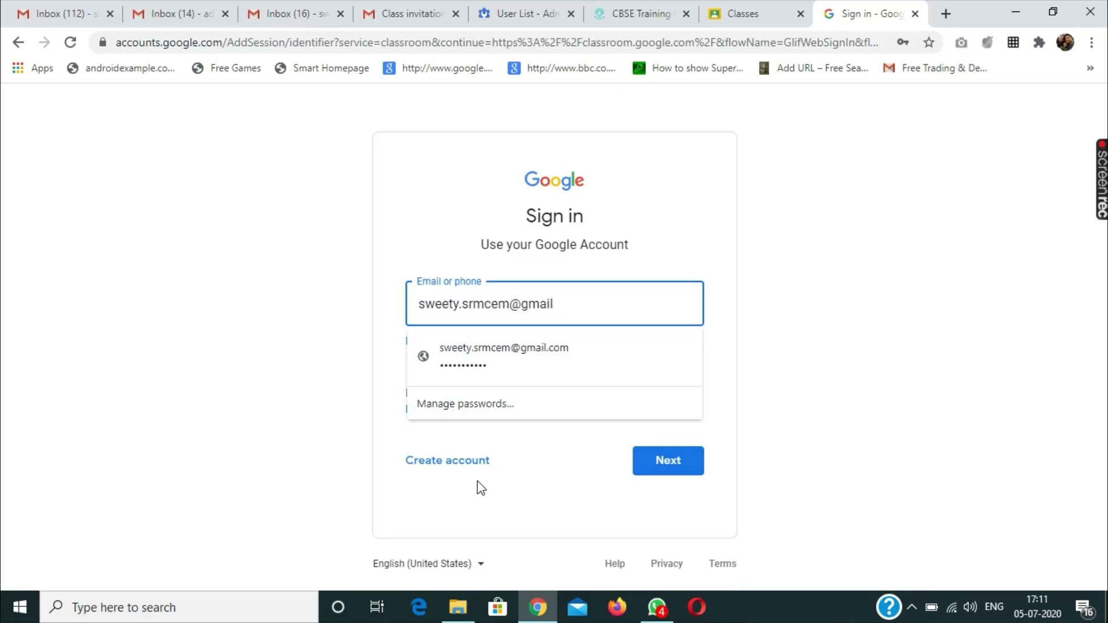
{"action": "key", "text": "BackSpace"}
{"action": "key", "text": "BackSpace"}
{"action": "key", "text": "BackSpace"}
{"action": "key", "text": "BackSpace"}
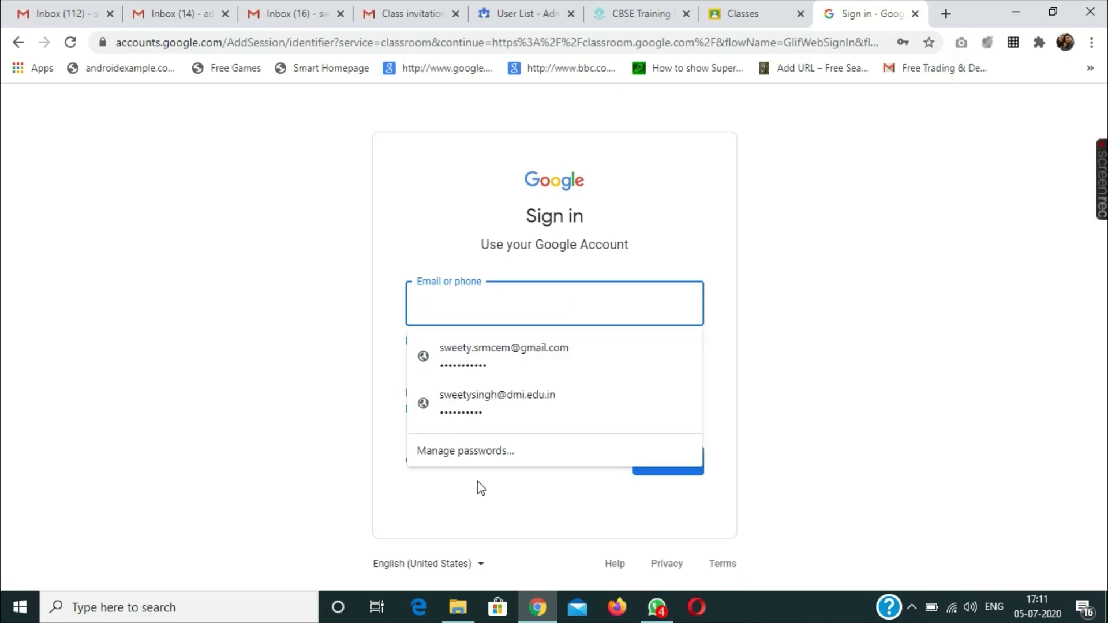
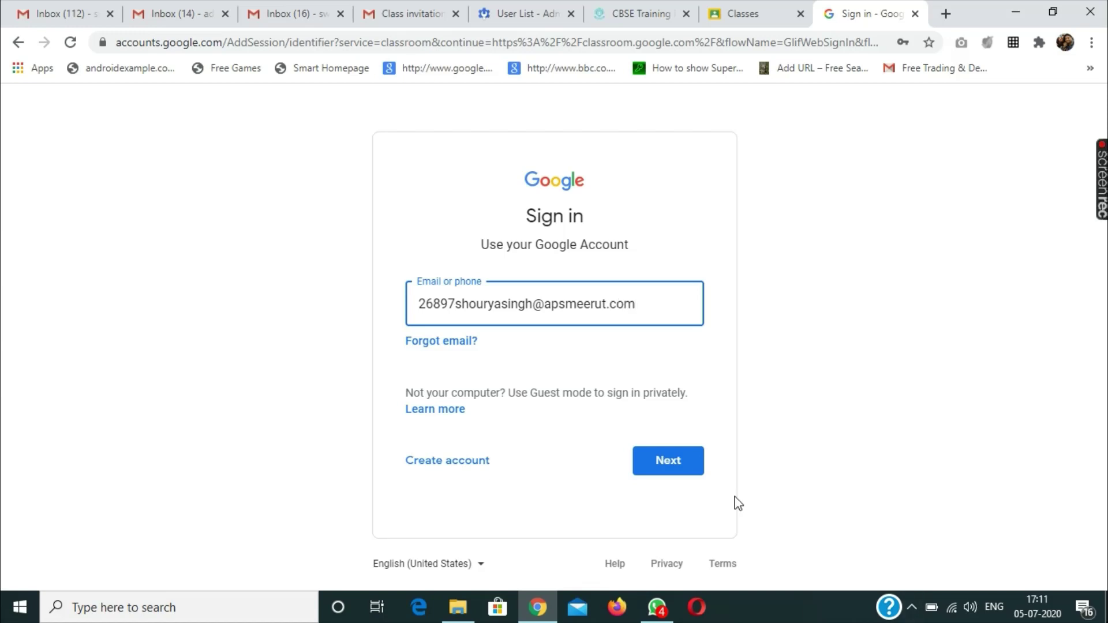
Step: Submit the e-mail, replace the autofilled password with the student's password, and sign in
{"action": "left_click", "coordinate": [667, 472]}
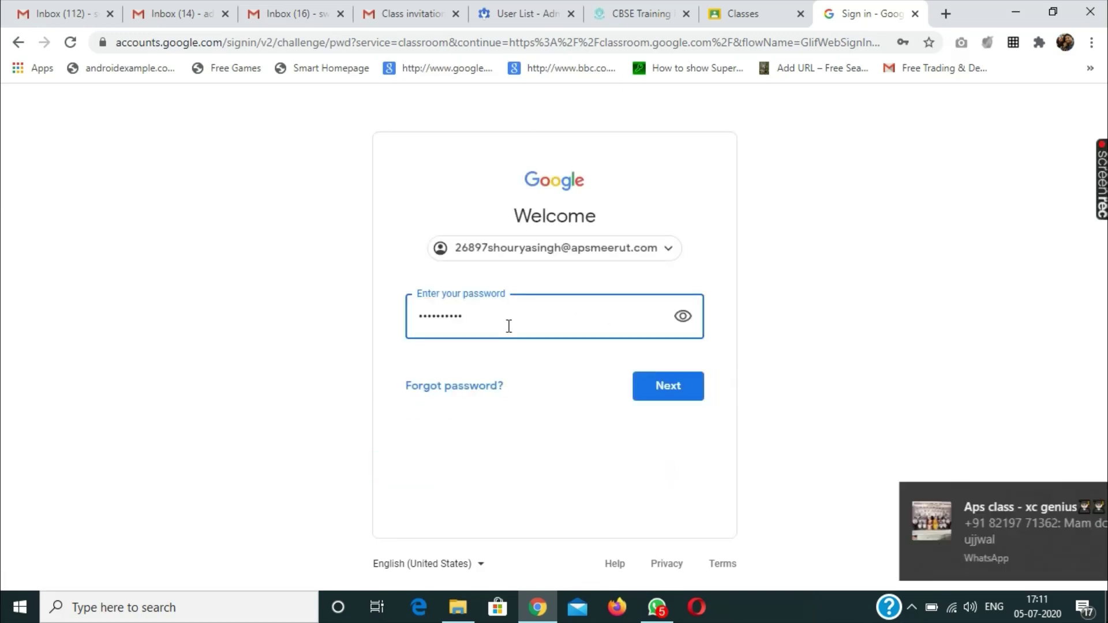
{"action": "key", "text": "ctrl+a"}
{"action": "key", "text": "BackSpace"}
{"action": "type", "text": "a"}
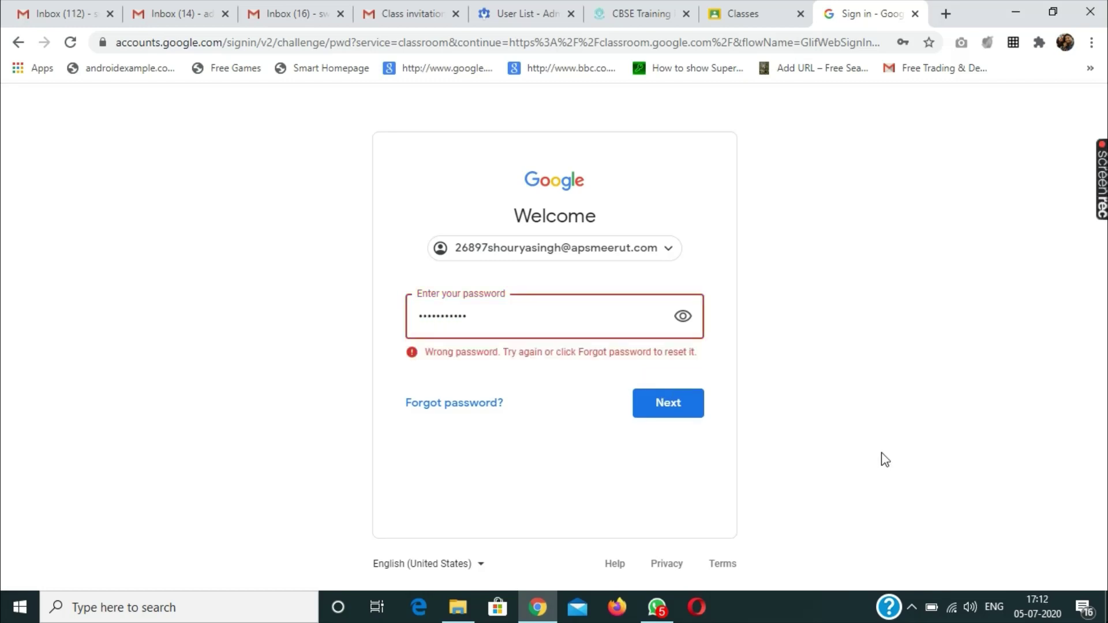
{"action": "left_click", "coordinate": [667, 411]}
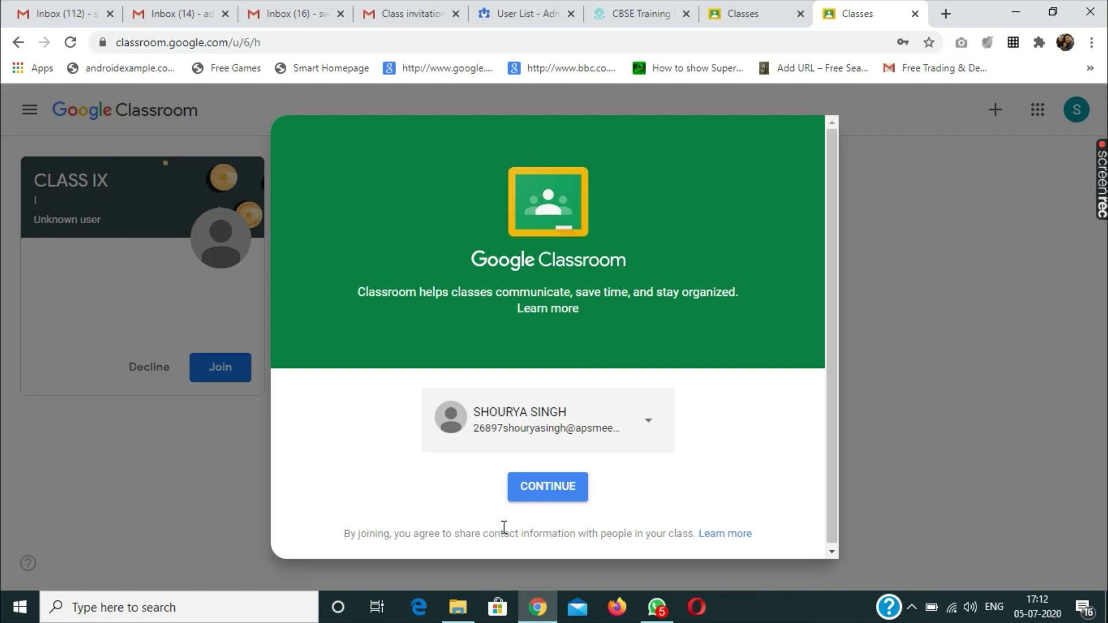
Step: Continue with this account, pick the student role, and join CLASS IX
{"action": "left_click", "coordinate": [561, 496]}
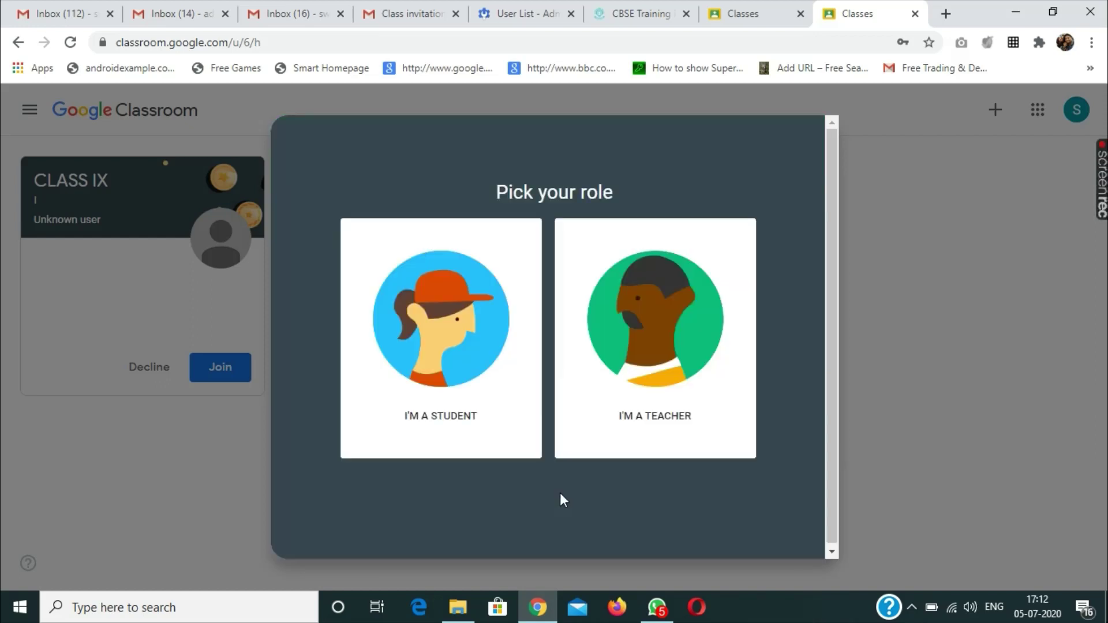
{"action": "left_click", "coordinate": [455, 359]}
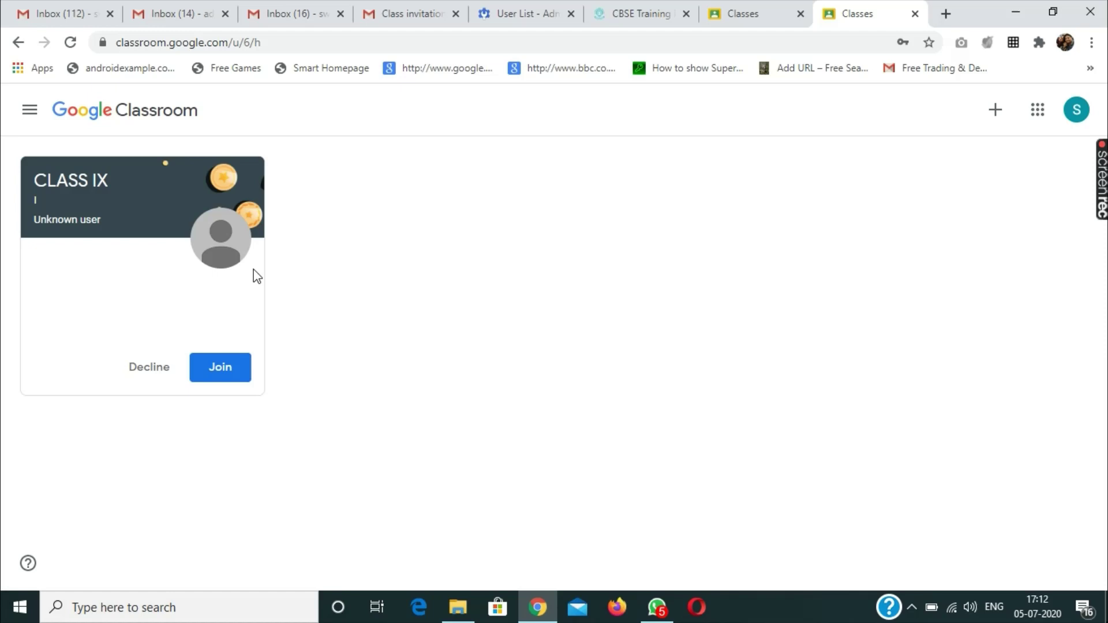
{"action": "left_click", "coordinate": [224, 375]}
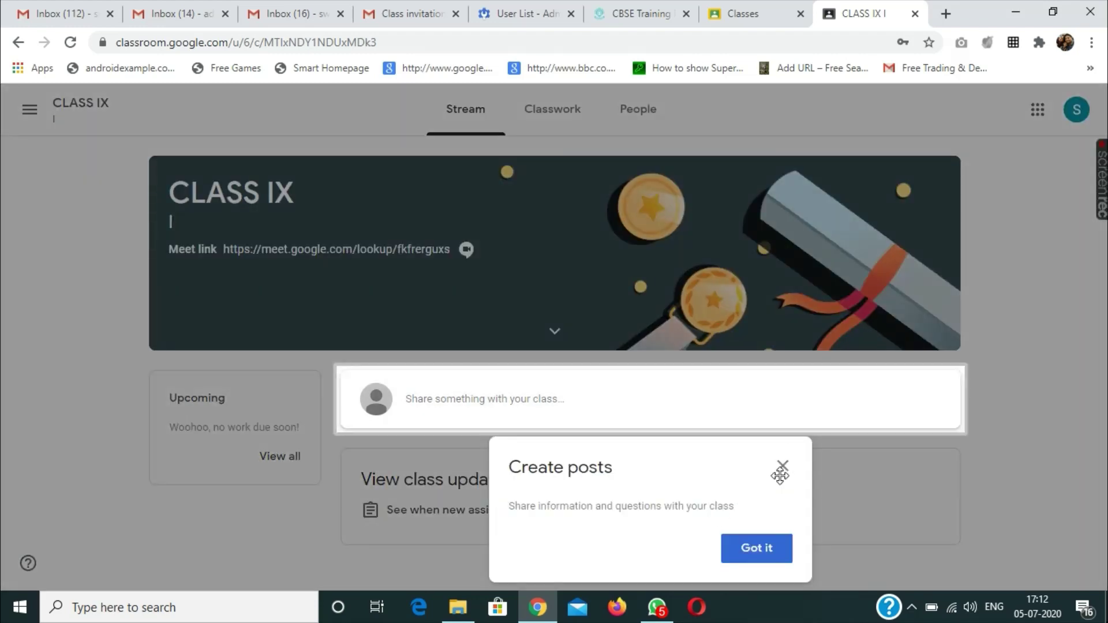
Step: Dismiss the Create posts tip on the CLASS IX stream
{"action": "left_click", "coordinate": [782, 466]}
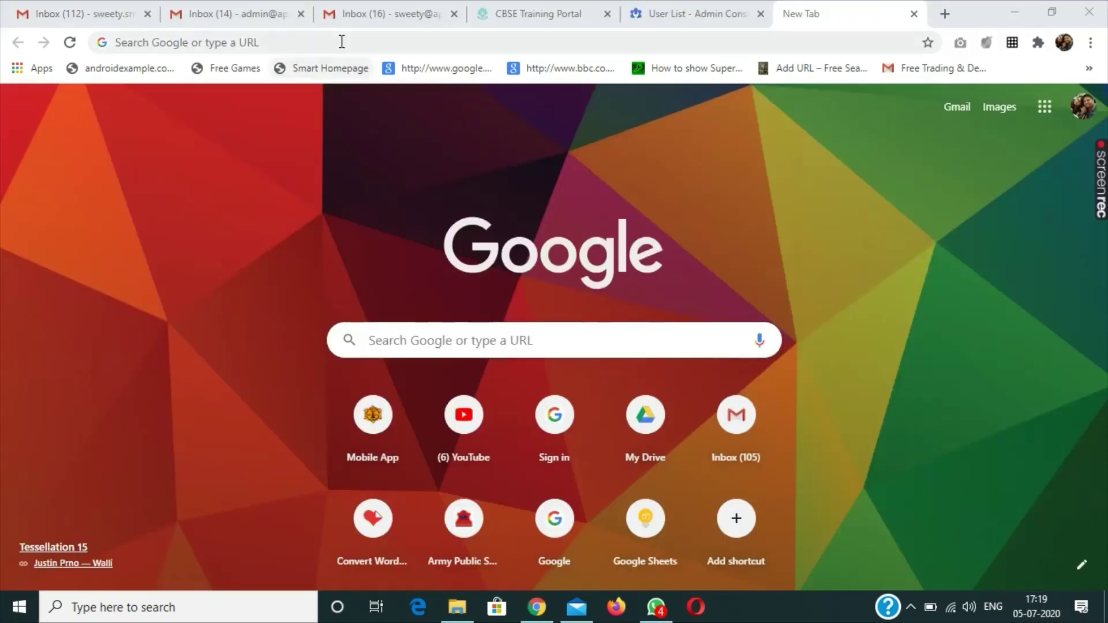
Step: Load classroom.google.com in the new Chrome tab
{"action": "left_click", "coordinate": [341, 42]}
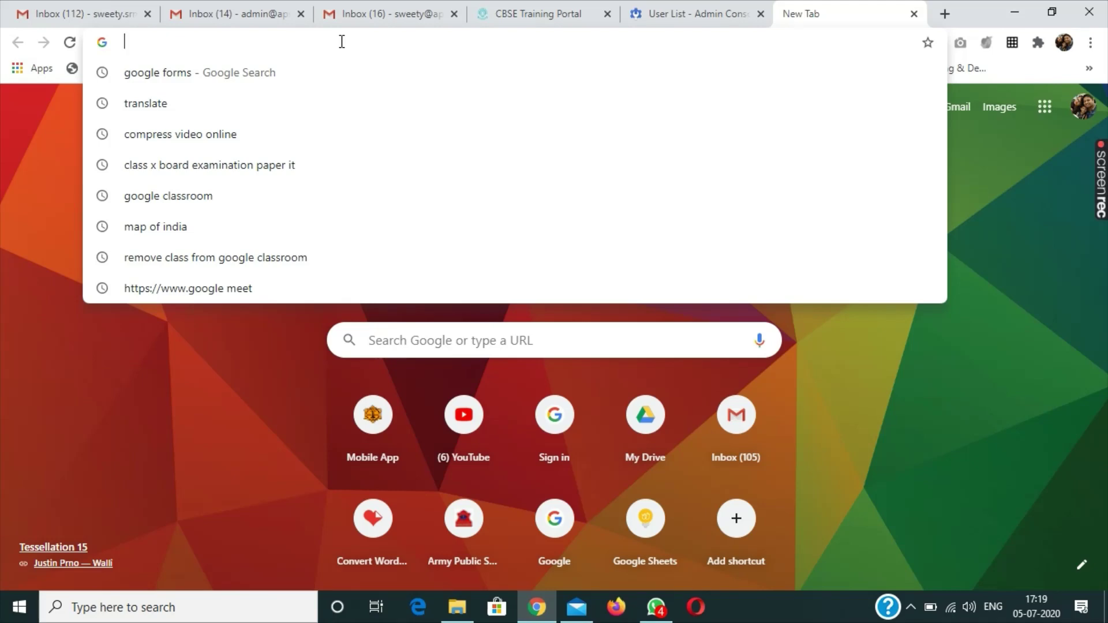
{"action": "type", "text": "clas"}
{"action": "key", "text": "Right"}
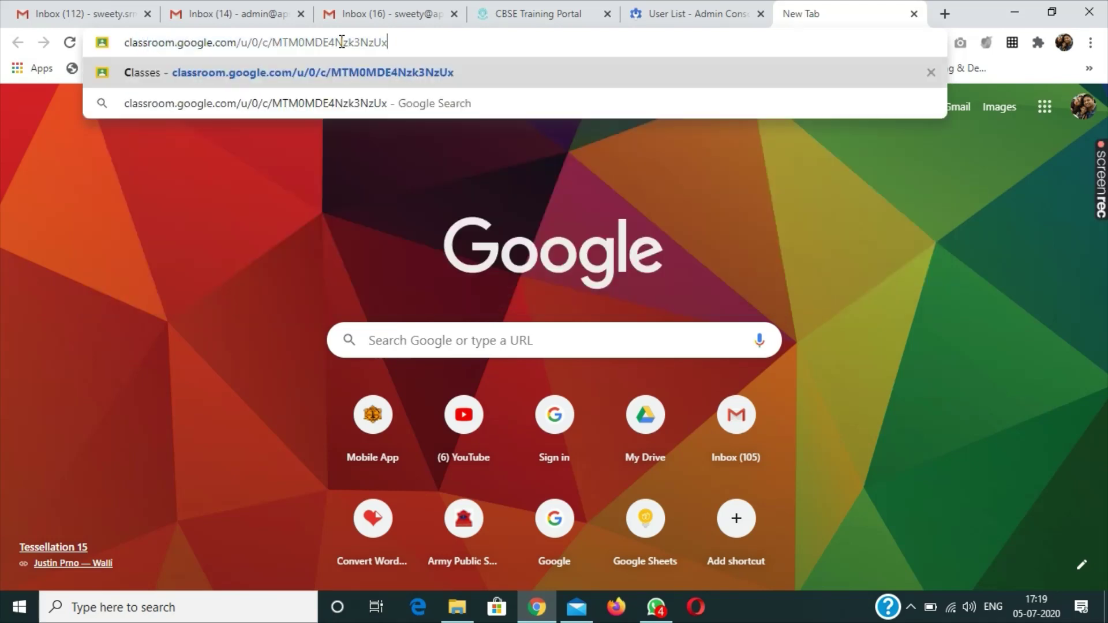
{"action": "key", "text": "BackSpace"}
{"action": "key", "text": "BackSpace"}
{"action": "key", "text": "BackSpace"}
{"action": "key", "text": "BackSpace"}
{"action": "key", "text": "BackSpace"}
{"action": "key", "text": "BackSpace"}
{"action": "key", "text": "BackSpace"}
{"action": "key", "text": "BackSpace"}
{"action": "key", "text": "BackSpace"}
{"action": "key", "text": "BackSpace"}
{"action": "key", "text": "BackSpace"}
{"action": "key", "text": "BackSpace"}
{"action": "key", "text": "BackSpace"}
{"action": "key", "text": "BackSpace"}
{"action": "key", "text": "BackSpace"}
{"action": "key", "text": "BackSpace"}
{"action": "key", "text": "BackSpace"}
{"action": "key", "text": "BackSpace"}
{"action": "key", "text": "BackSpace"}
{"action": "key", "text": "BackSpace"}
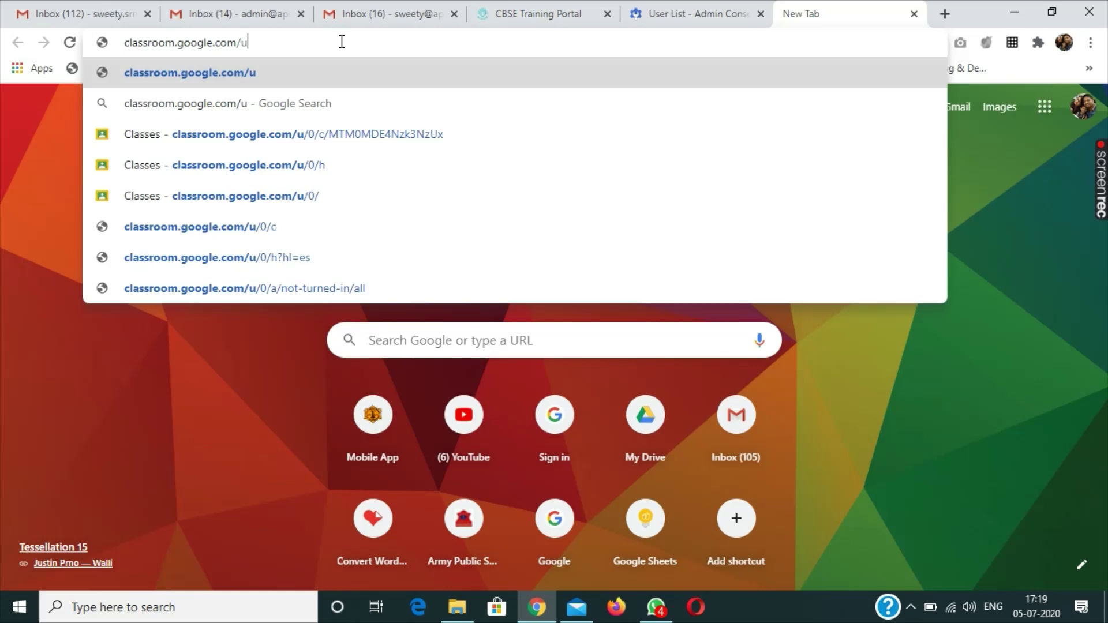
{"action": "key", "text": "BackSpace"}
{"action": "key", "text": "BackSpace"}
{"action": "key", "text": "Return"}
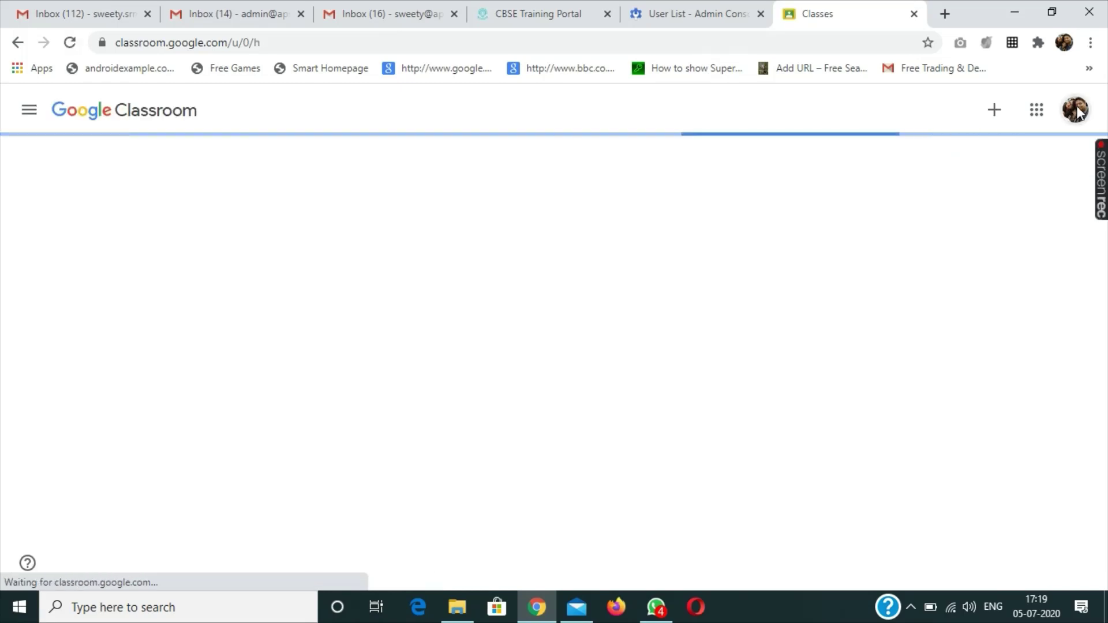
Step: Copy the student's e-mail address from the draft's To field and return to Chrome
{"action": "scroll", "coordinate": [1007, 389], "scroll_direction": "down", "scroll_amount": 5}
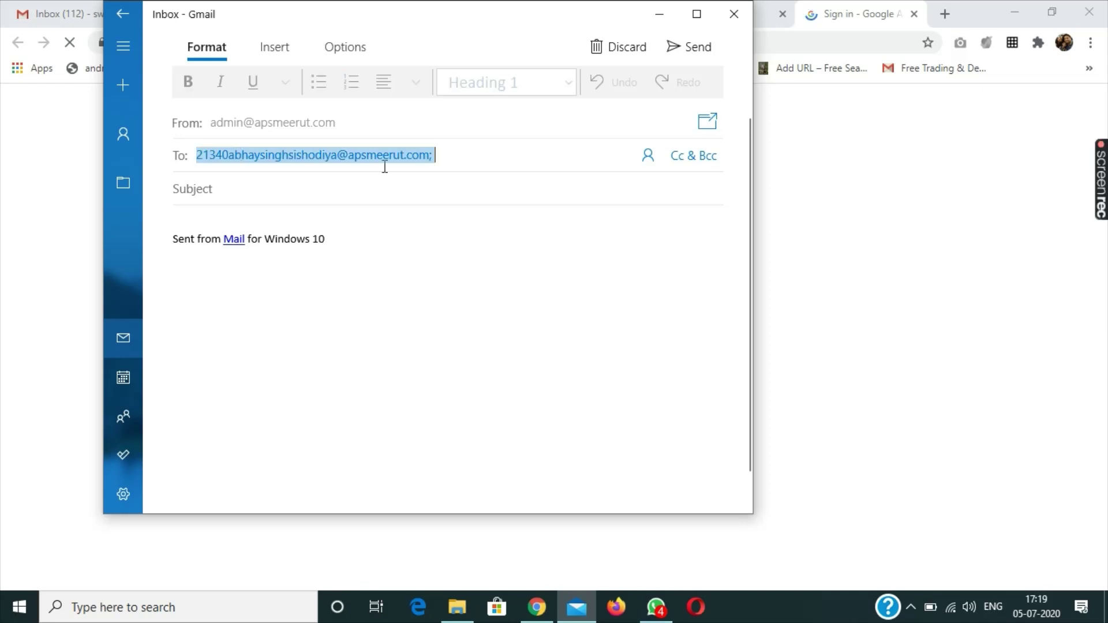
{"action": "left_click", "coordinate": [265, 149]}
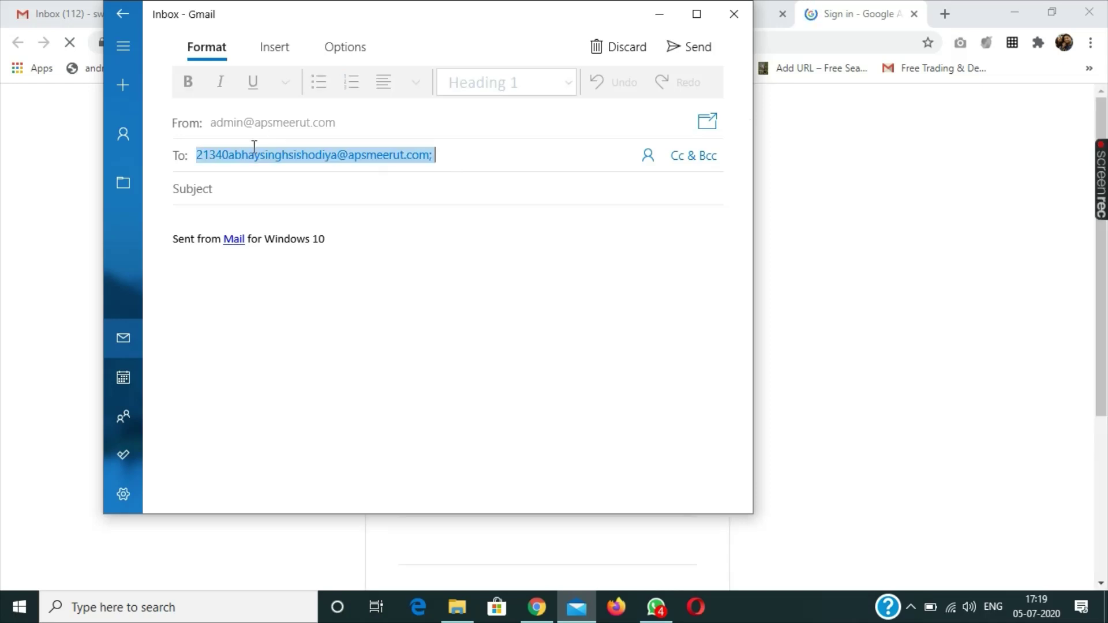
{"action": "right_click", "coordinate": [254, 151]}
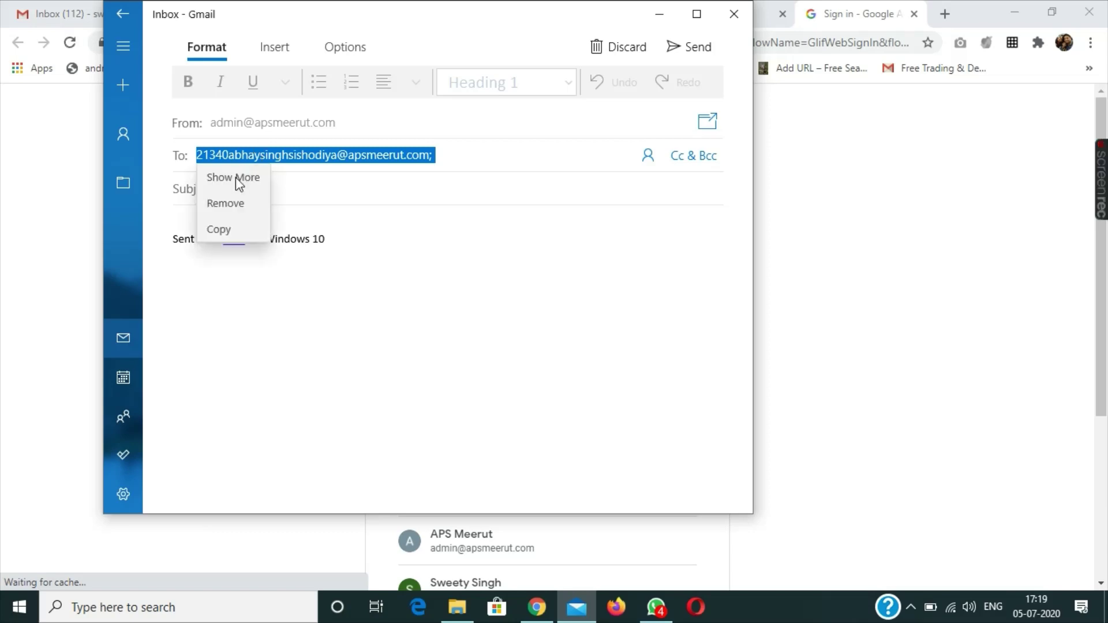
{"action": "left_click", "coordinate": [230, 228]}
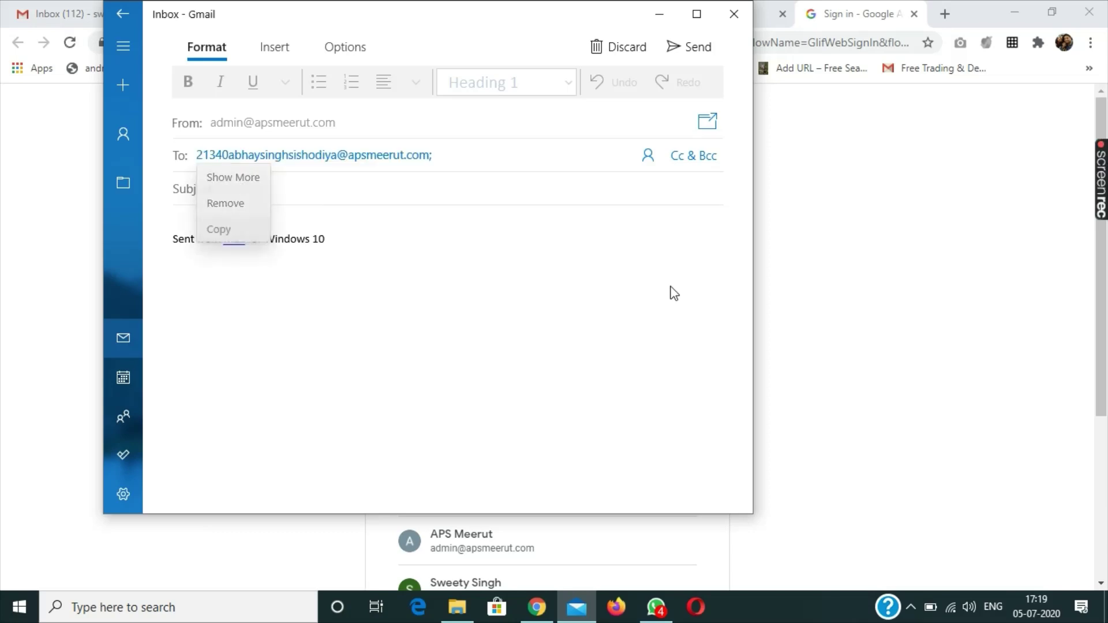
{"action": "left_click", "coordinate": [960, 274]}
Step: Choose another account, paste the student's e-mail over the pre-filled text, and continue
{"action": "scroll", "coordinate": [590, 473], "scroll_direction": "down", "scroll_amount": 5}
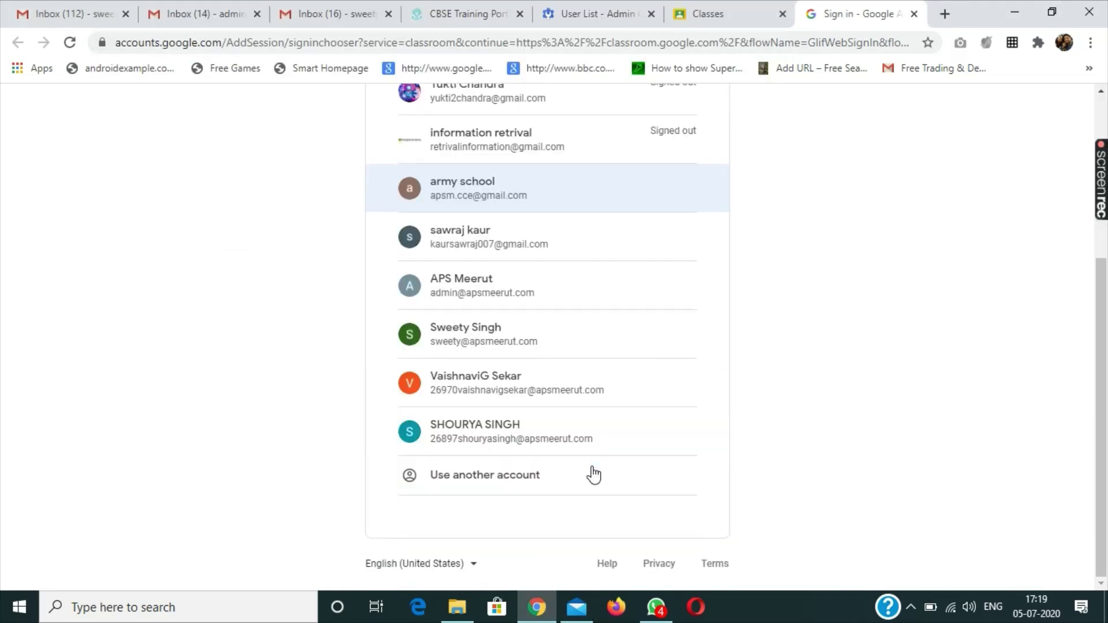
{"action": "left_click", "coordinate": [451, 476]}
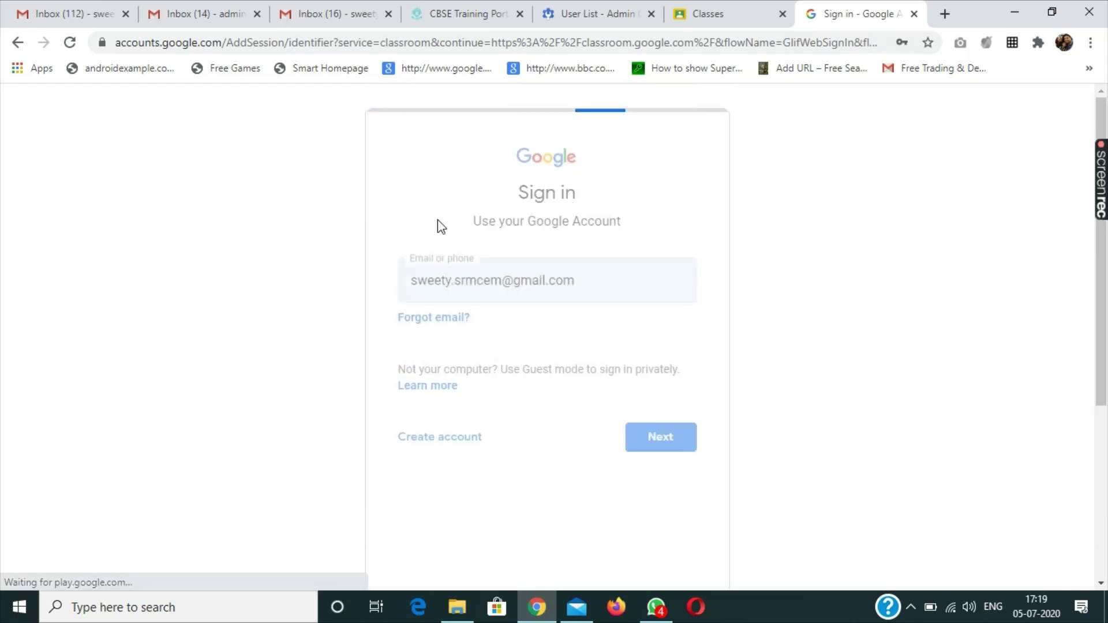
{"action": "left_click_drag", "start_coordinate": [589, 296], "coordinate": [333, 294]}
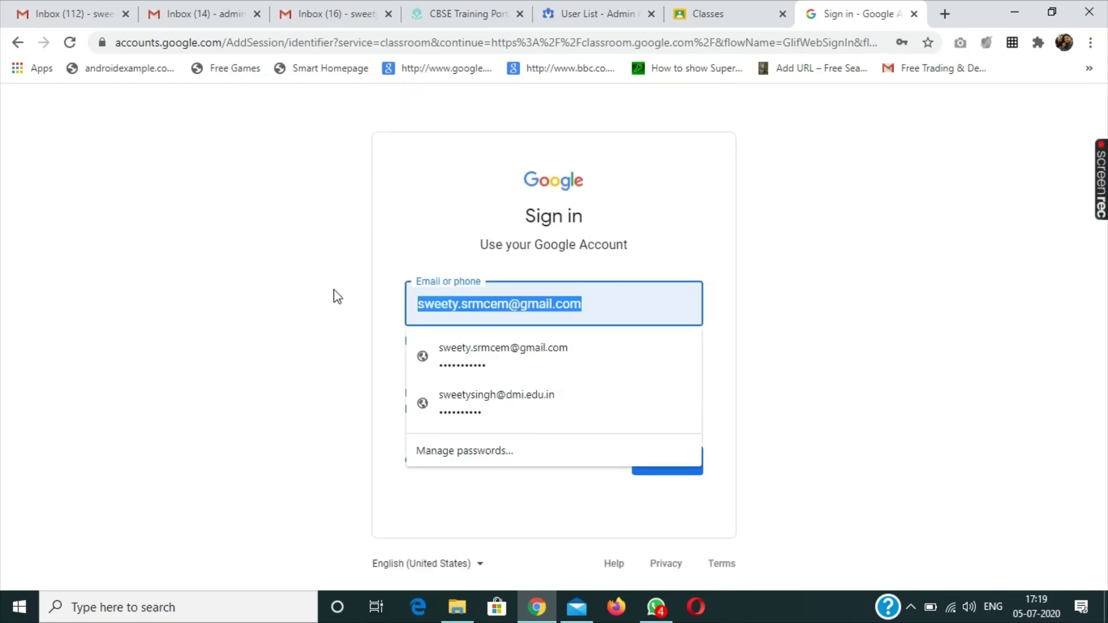
{"action": "key", "text": "ctrl+v"}
{"action": "key", "text": "BackSpace"}
{"action": "key", "text": "BackSpace"}
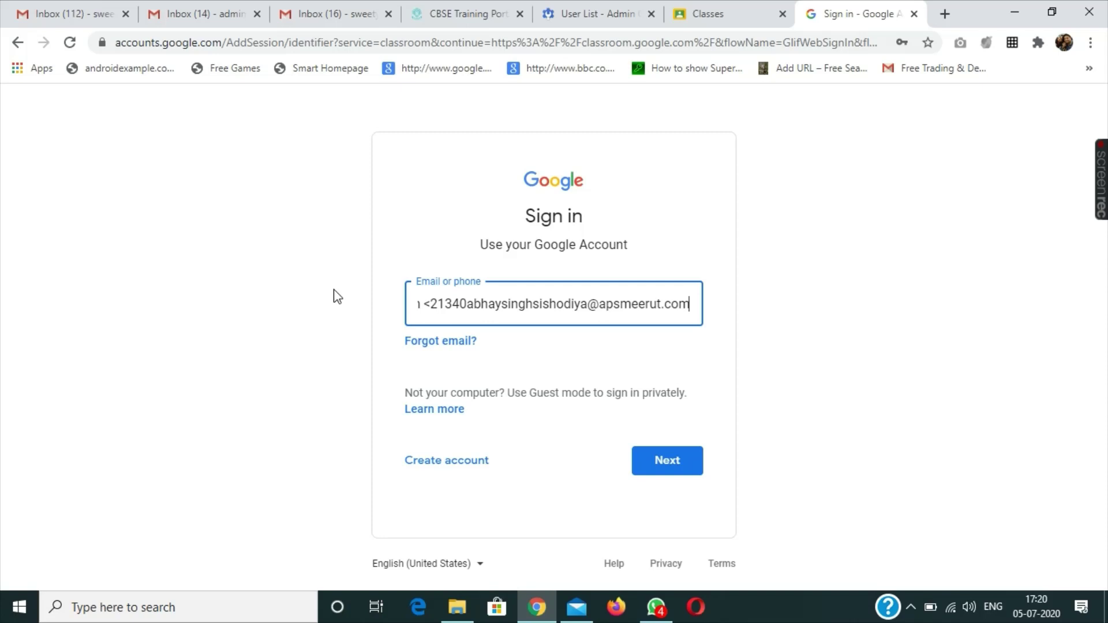
{"action": "left_click", "coordinate": [437, 313]}
{"action": "key", "text": "BackSpace"}
{"action": "key", "text": "BackSpace"}
{"action": "key", "text": "BackSpace"}
{"action": "key", "text": "BackSpace"}
{"action": "key", "text": "BackSpace"}
{"action": "key", "text": "BackSpace"}
{"action": "key", "text": "BackSpace"}
{"action": "key", "text": "BackSpace"}
{"action": "key", "text": "BackSpace"}
{"action": "key", "text": "BackSpace"}
{"action": "key", "text": "BackSpace"}
{"action": "key", "text": "BackSpace"}
{"action": "key", "text": "BackSpace"}
{"action": "key", "text": "BackSpace"}
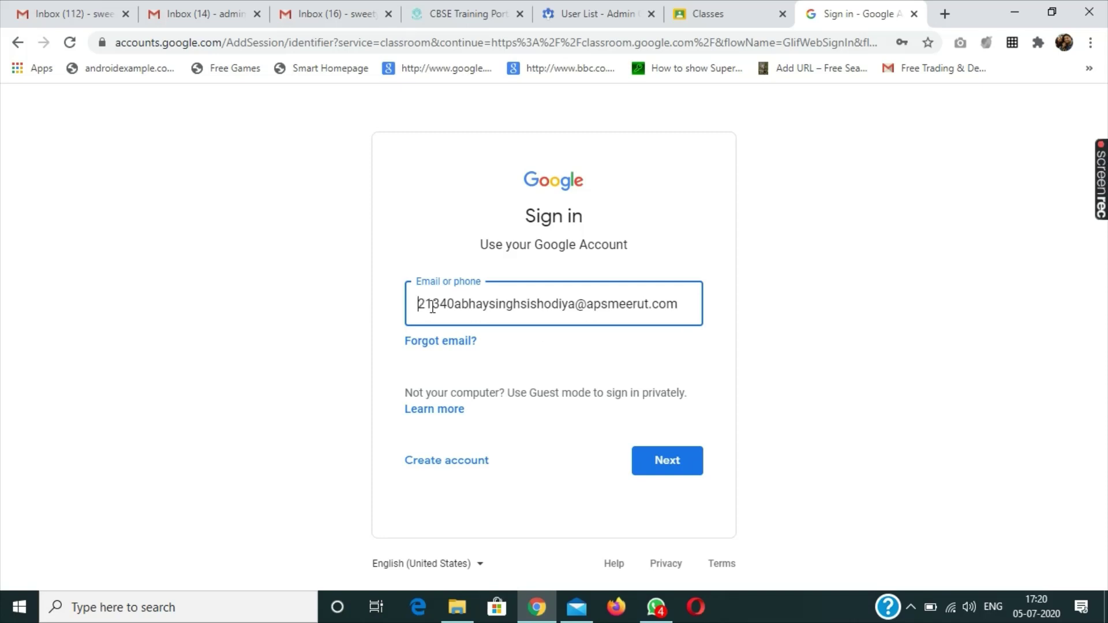
{"action": "left_click", "coordinate": [655, 459]}
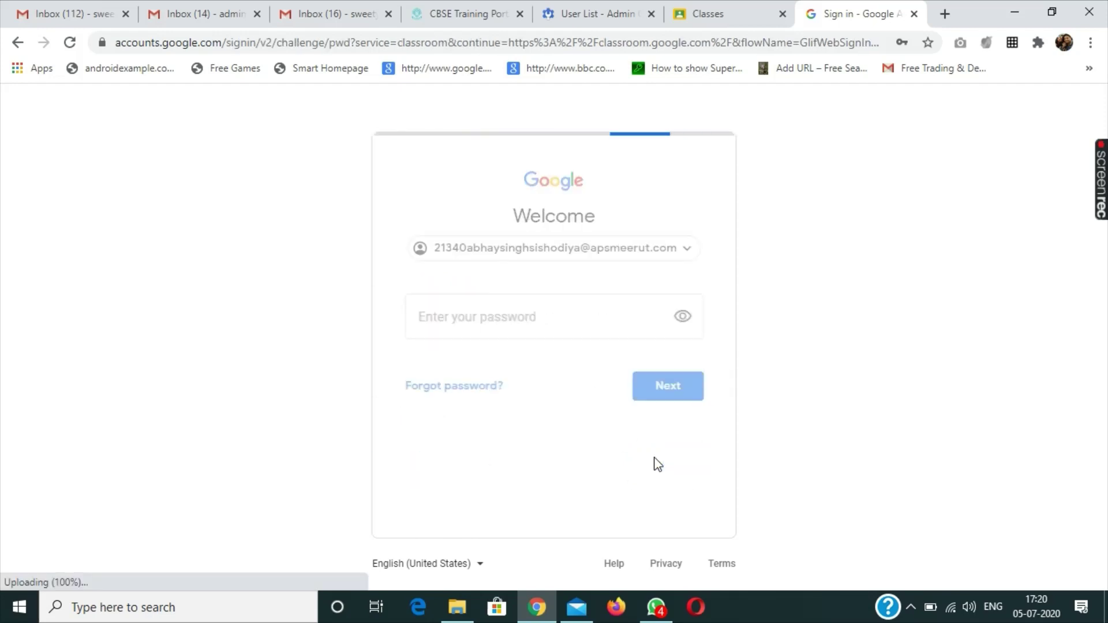
Step: Enter the student's password and sign in
{"action": "left_click", "coordinate": [547, 319]}
{"action": "type", "text": "***"}
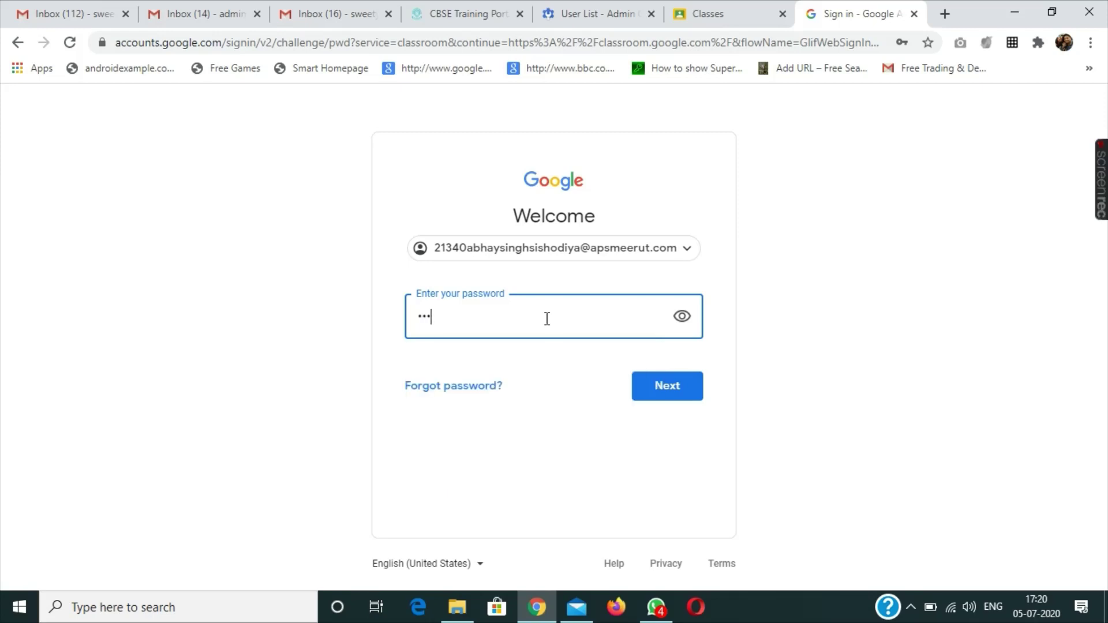
{"action": "type", "text": "*****"}
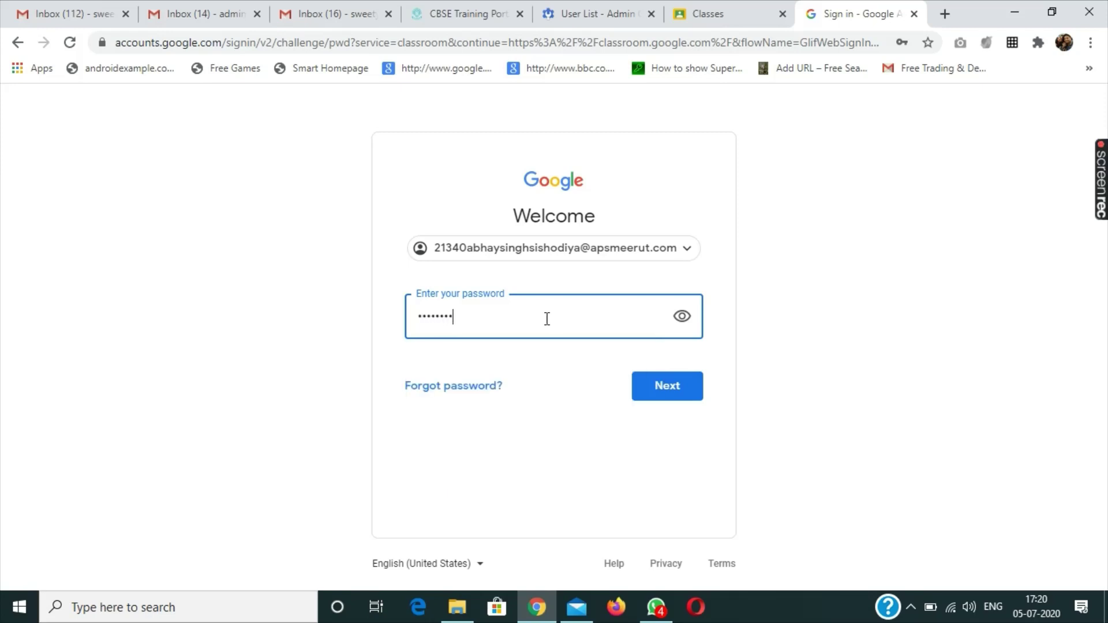
{"action": "type", "text": "***"}
{"action": "left_click", "coordinate": [671, 384]}
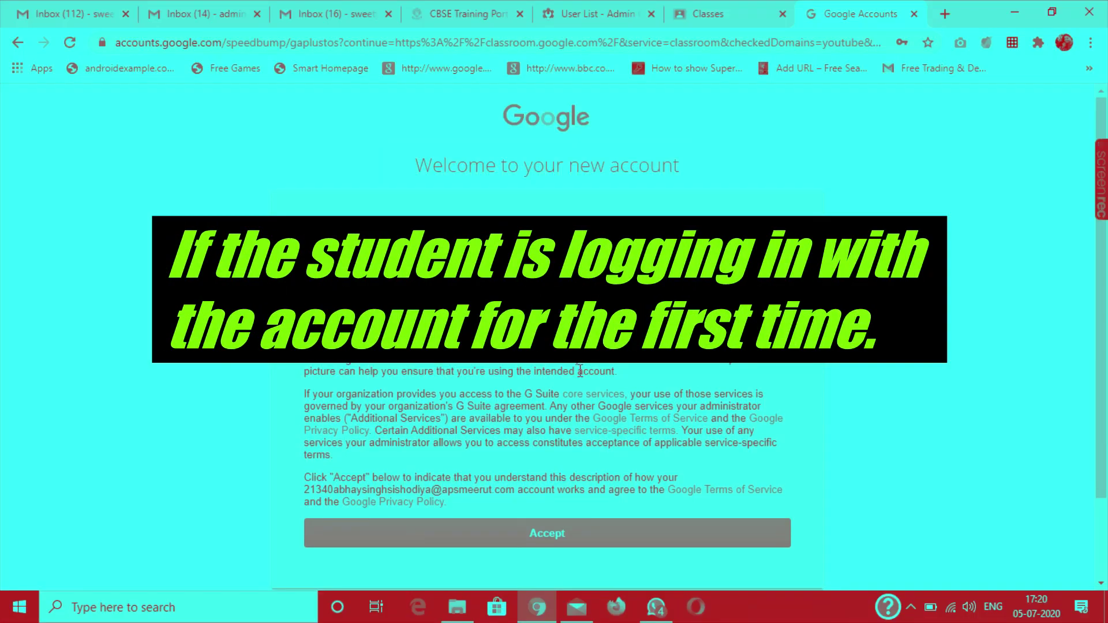
Step: Accept the terms on the Welcome to your new account page
{"action": "scroll", "coordinate": [675, 430], "scroll_direction": "down", "scroll_amount": 3}
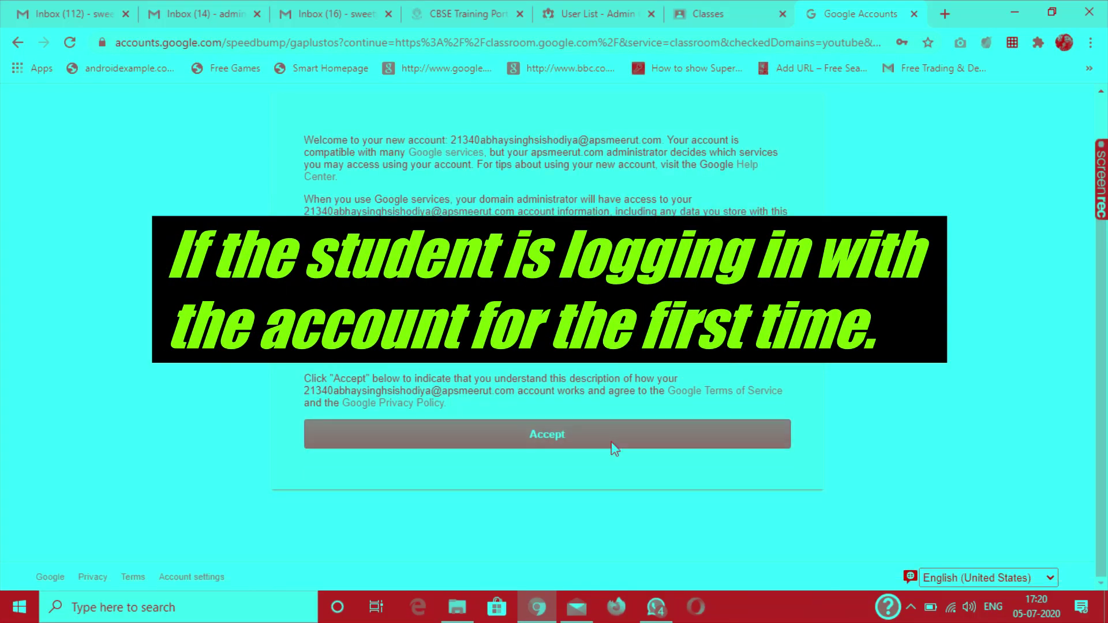
{"action": "left_click", "coordinate": [577, 444]}
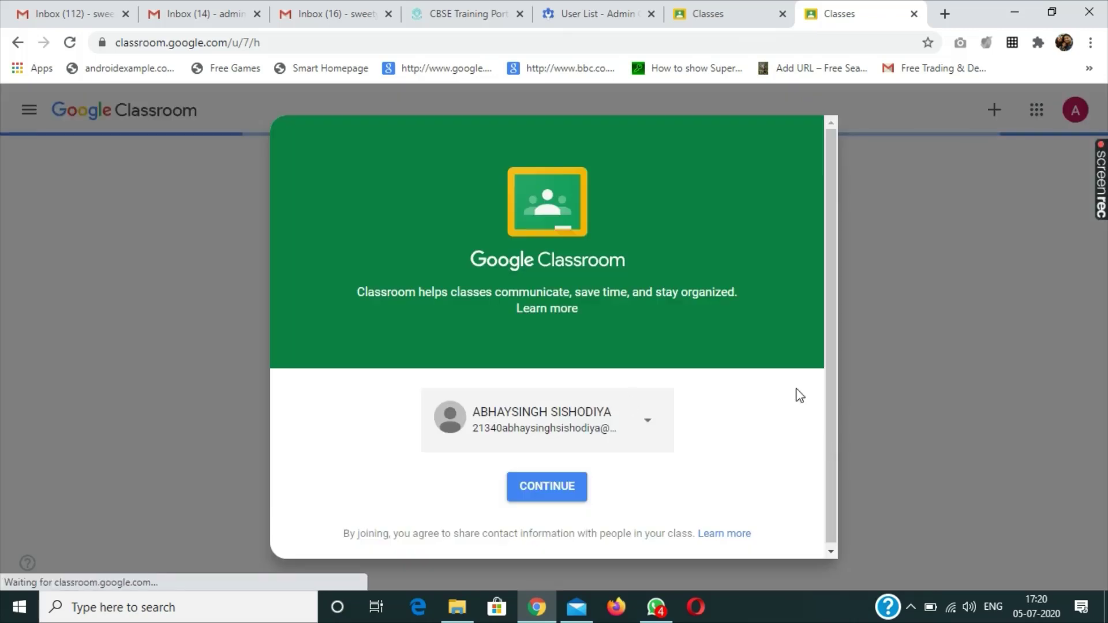
Step: Continue with this account, pick the student role, and join the invited class IX B
{"action": "left_click", "coordinate": [563, 492]}
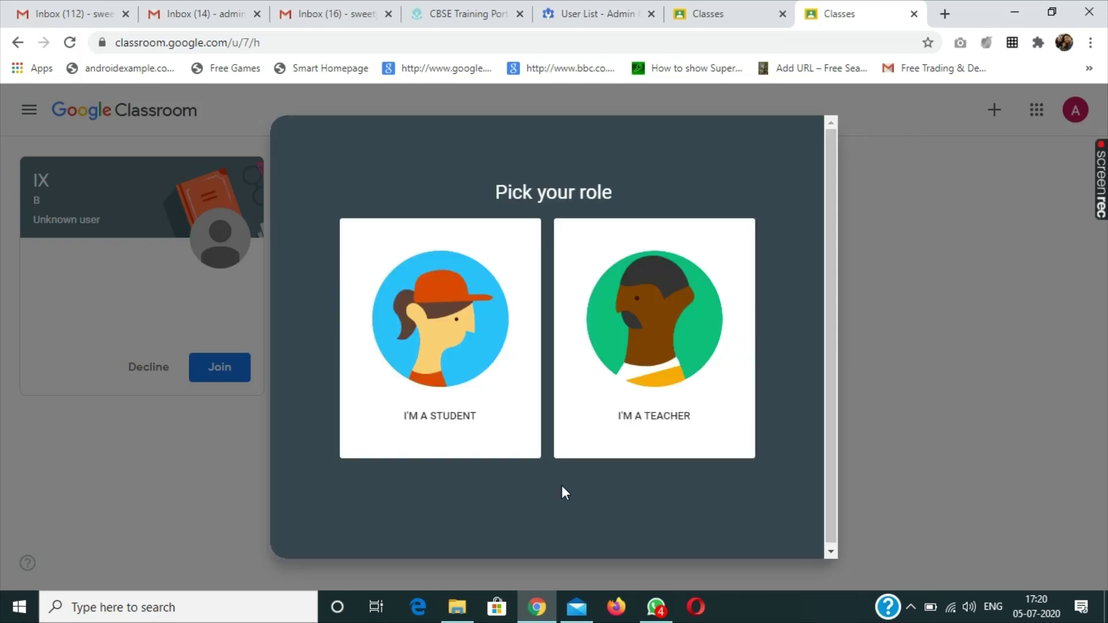
{"action": "left_click", "coordinate": [451, 353]}
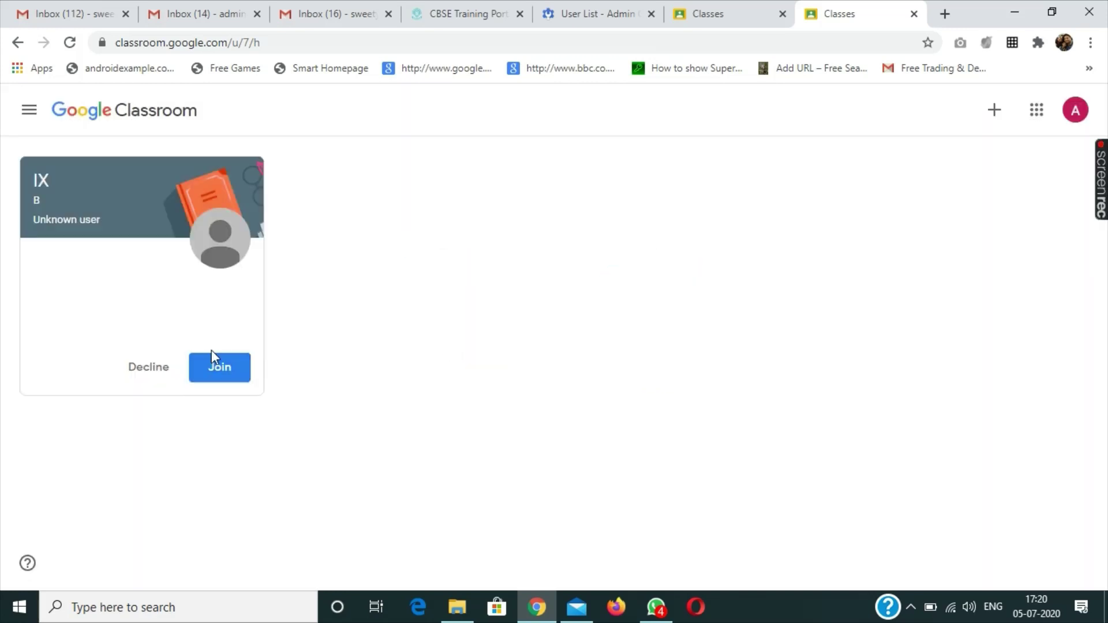
{"action": "left_click", "coordinate": [216, 368]}
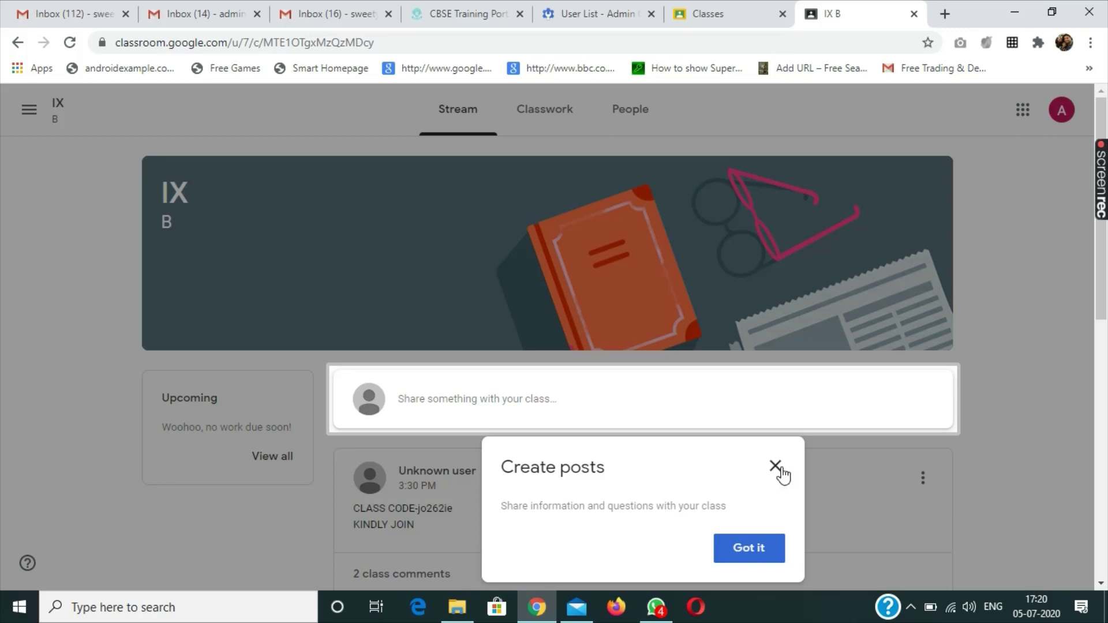
Step: Close the Create posts tip to reveal the teacher's class code post in IX B's stream
{"action": "left_click", "coordinate": [779, 467]}
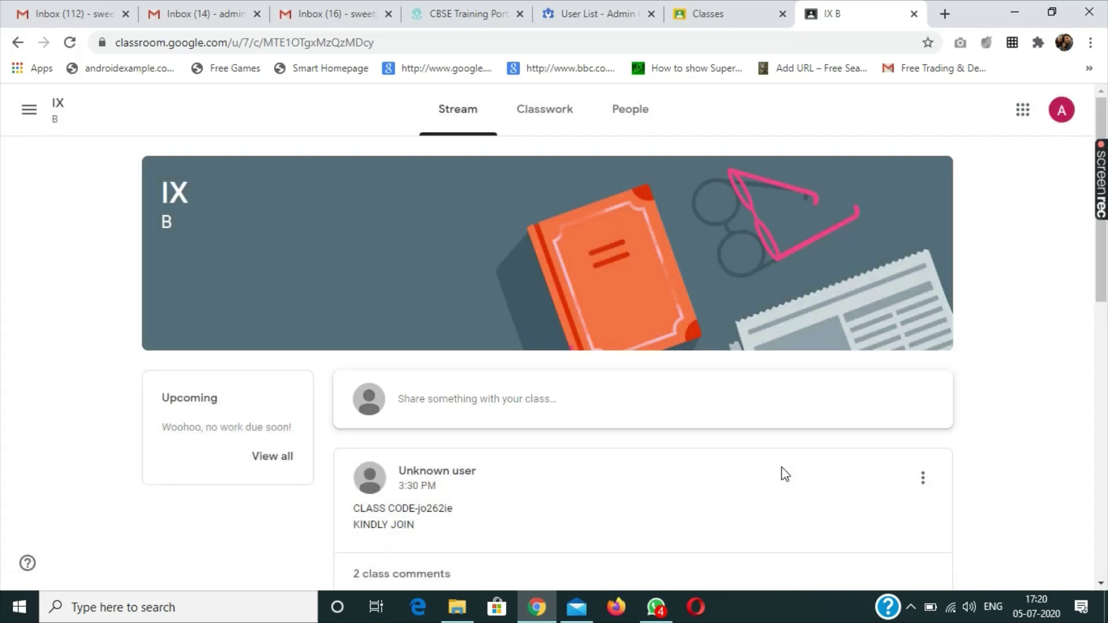